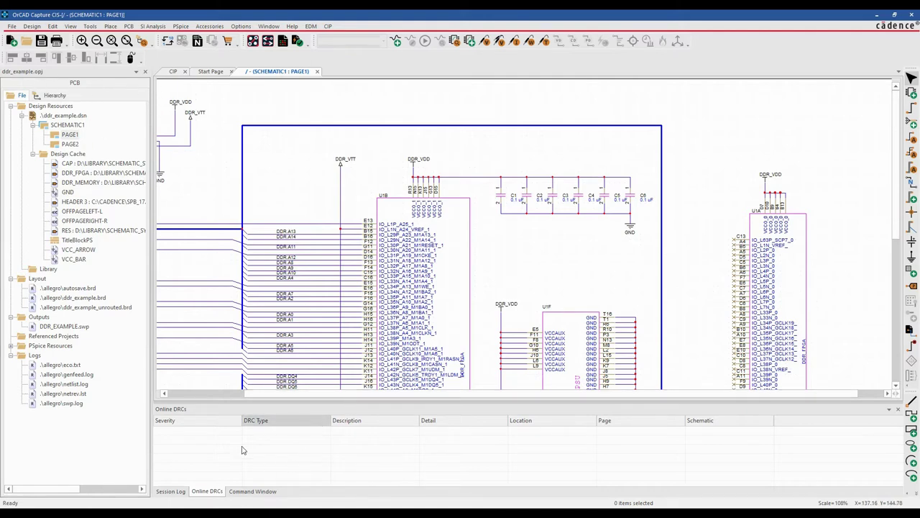
Cycle the bottom panel to the Command Window tab, leaving its Docking option unchanged
click(171, 491)
click(207, 491)
click(252, 491)
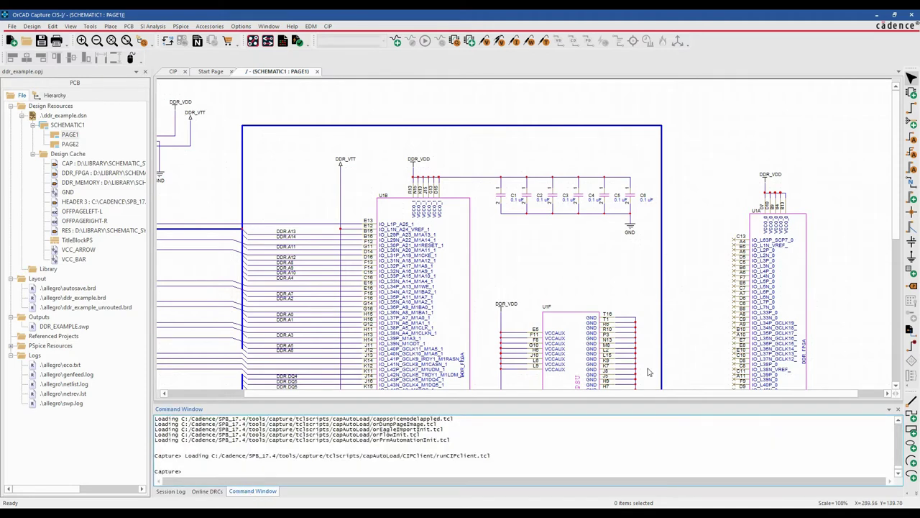
click(889, 409)
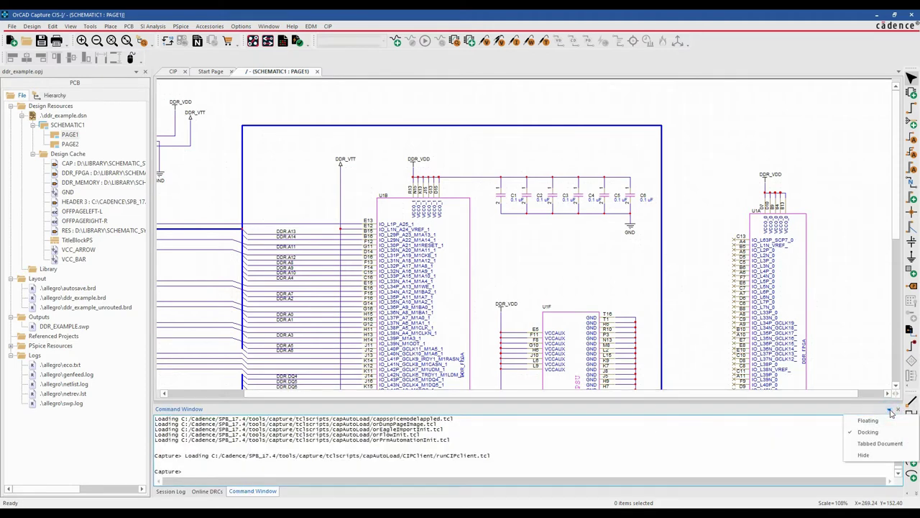
click(856, 316)
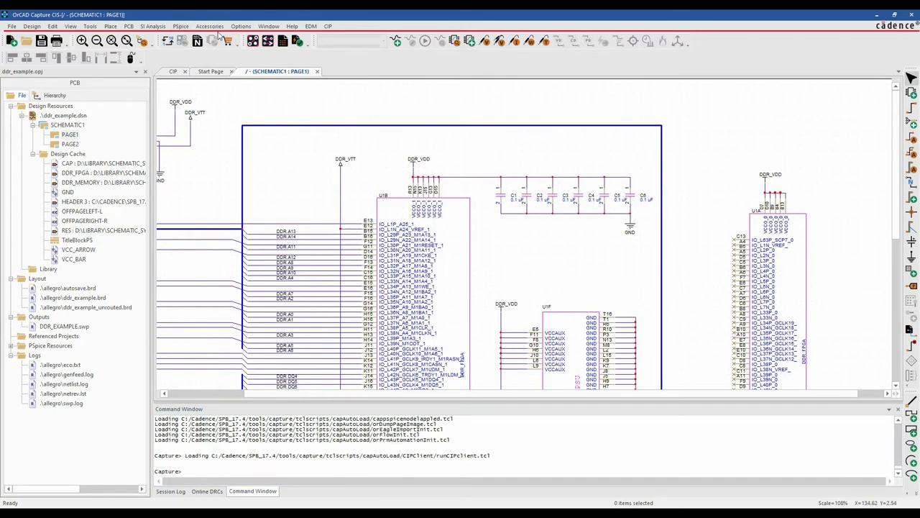
Set Schematic Theme to Dark in Preferences, leaving Application Theme unchanged
click(241, 26)
click(247, 36)
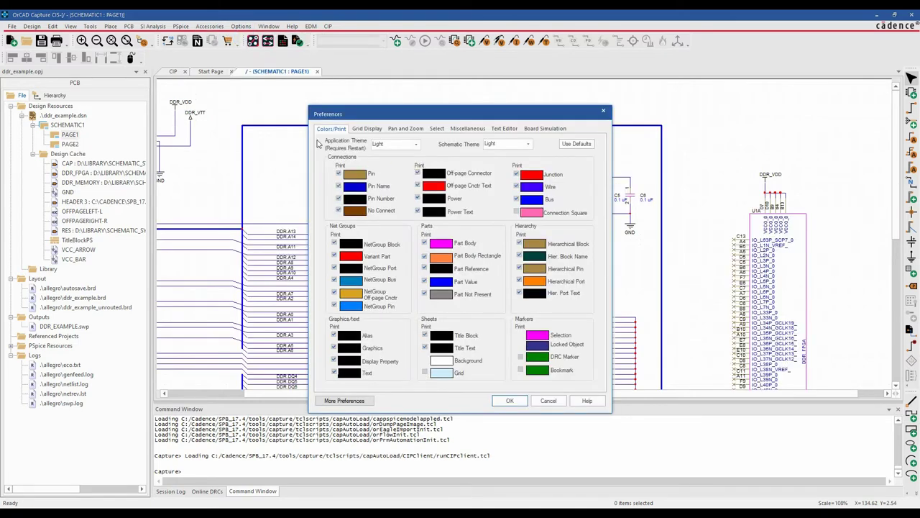
click(416, 145)
click(464, 107)
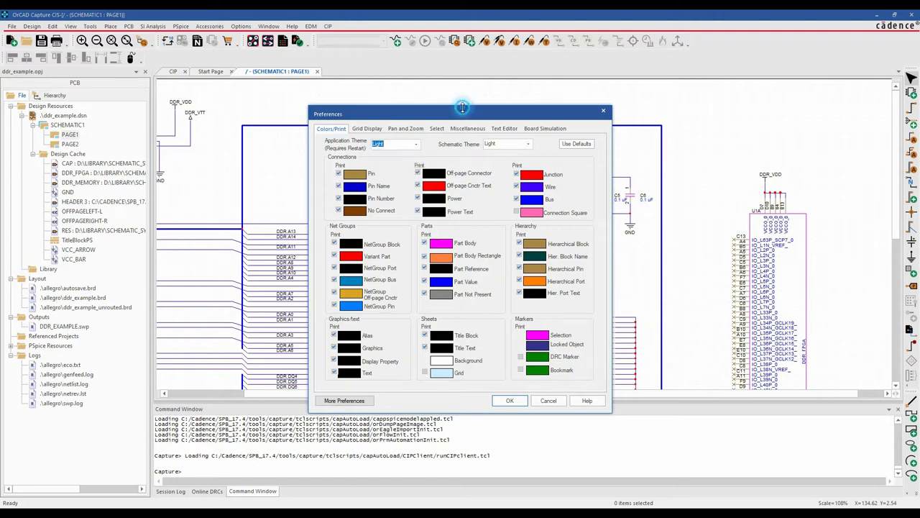
click(529, 143)
click(504, 162)
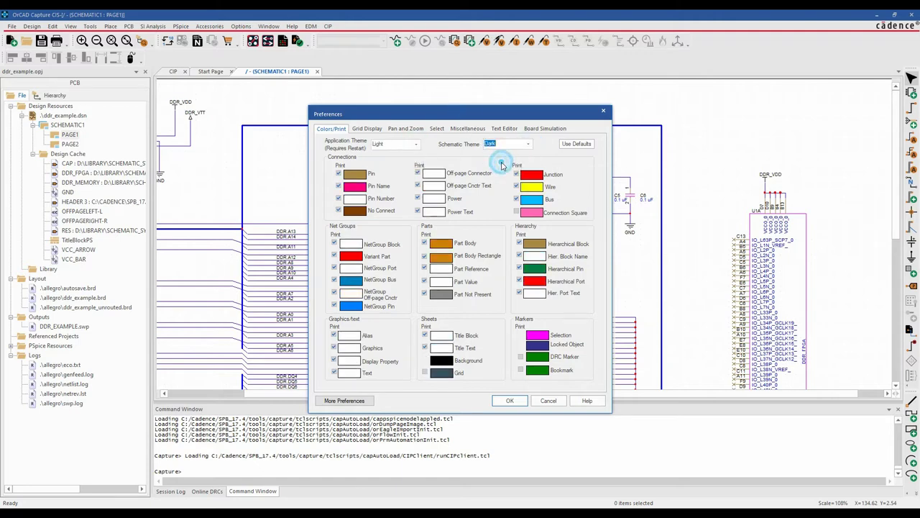
click(509, 401)
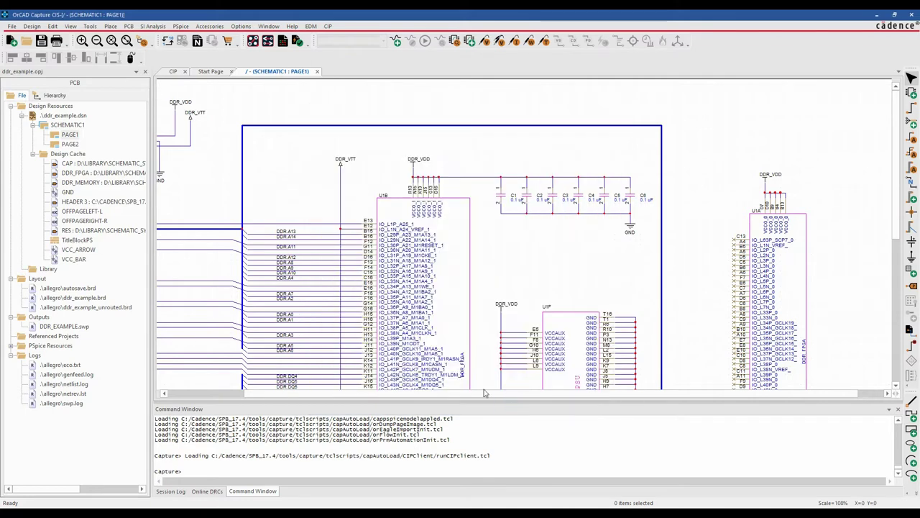
Zoom out, apply the Dark application theme in Preferences, and close the PAGE1 page
scroll(496, 222, down, 1)
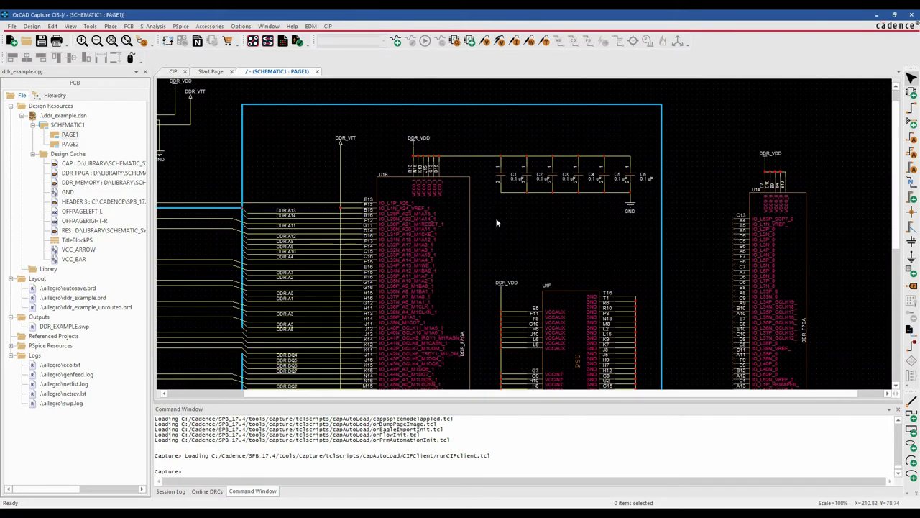
key(o)
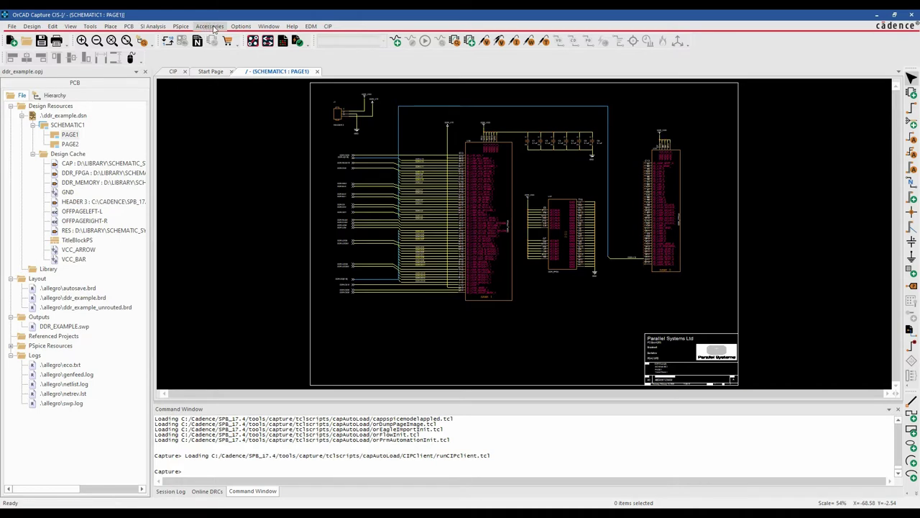
click(241, 25)
click(250, 39)
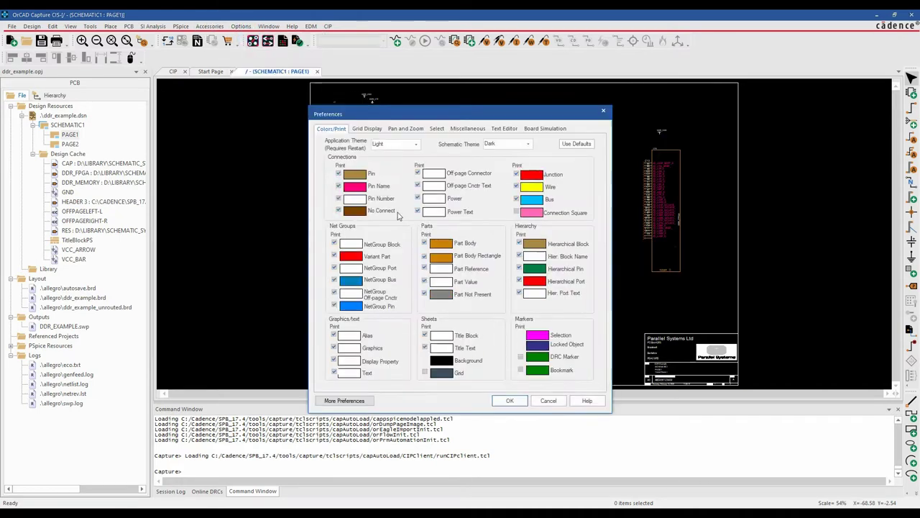
click(415, 144)
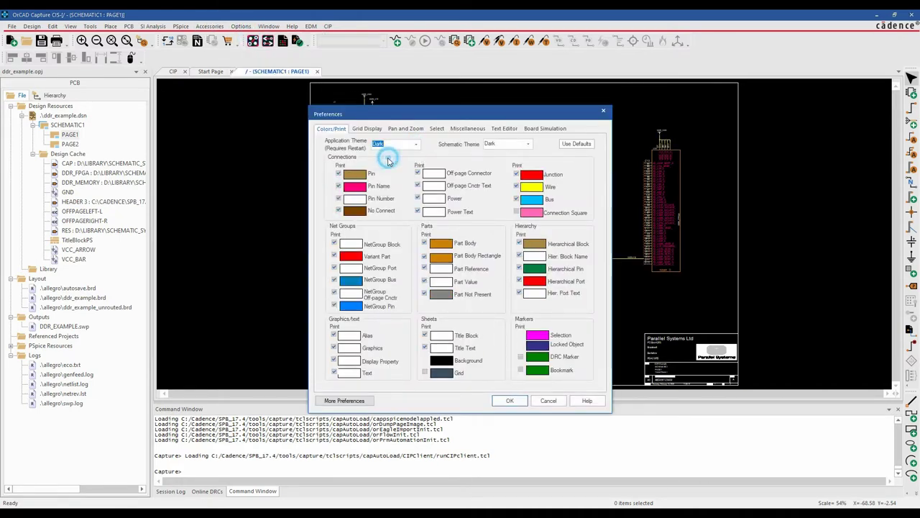
click(383, 161)
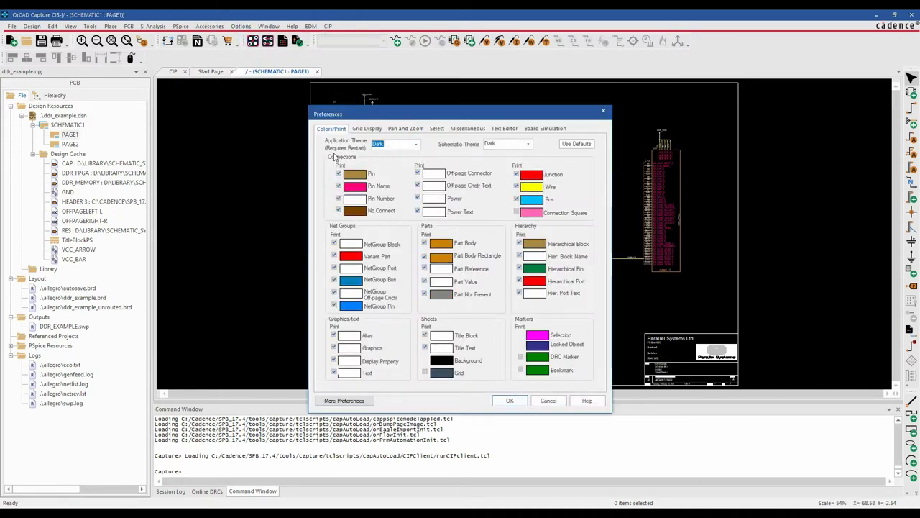
click(510, 401)
click(912, 14)
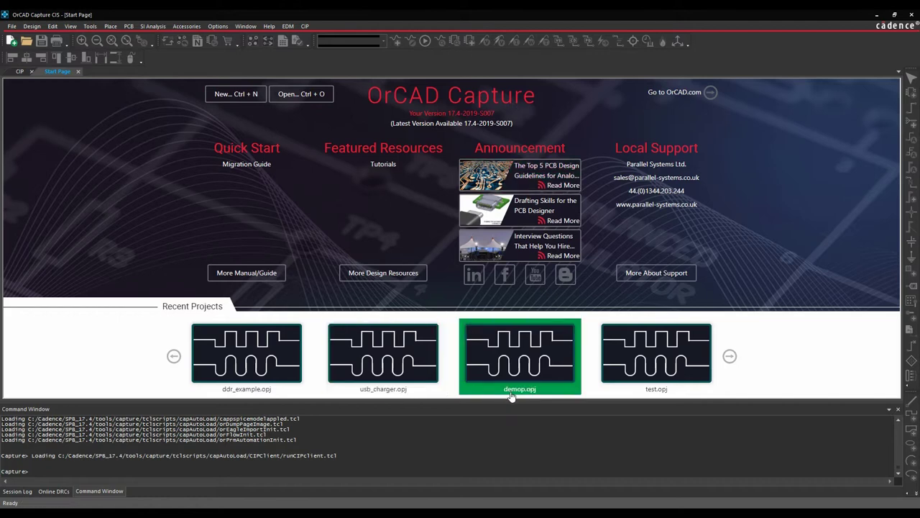
Open ddr_example.opj, usb_charger.opj and demop.opj from the Start Page's Recent Projects
click(251, 365)
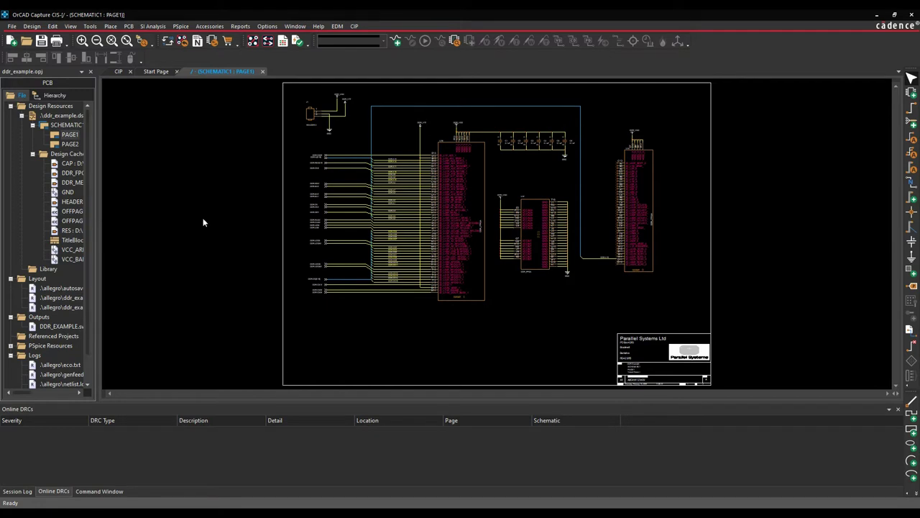
click(156, 72)
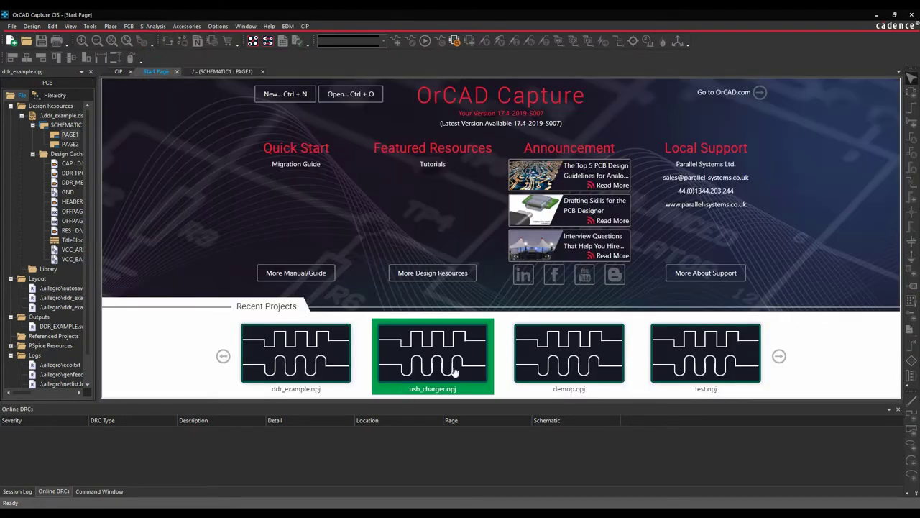
click(453, 370)
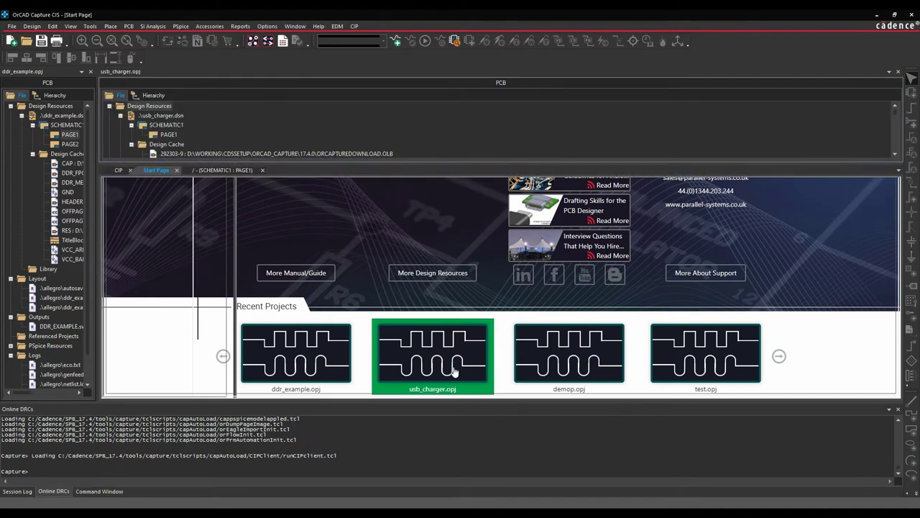
click(548, 359)
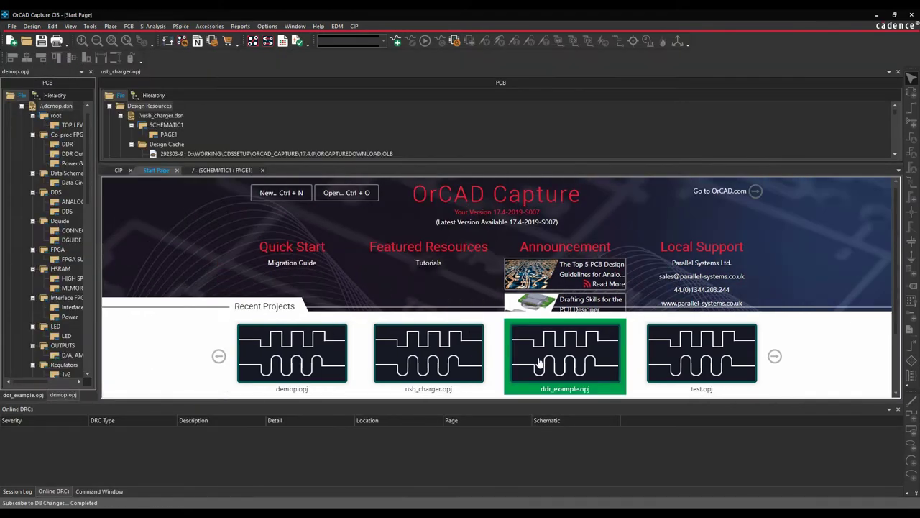
Float the usb_charger project panel and dock it as a tab in the left project panel
click(890, 74)
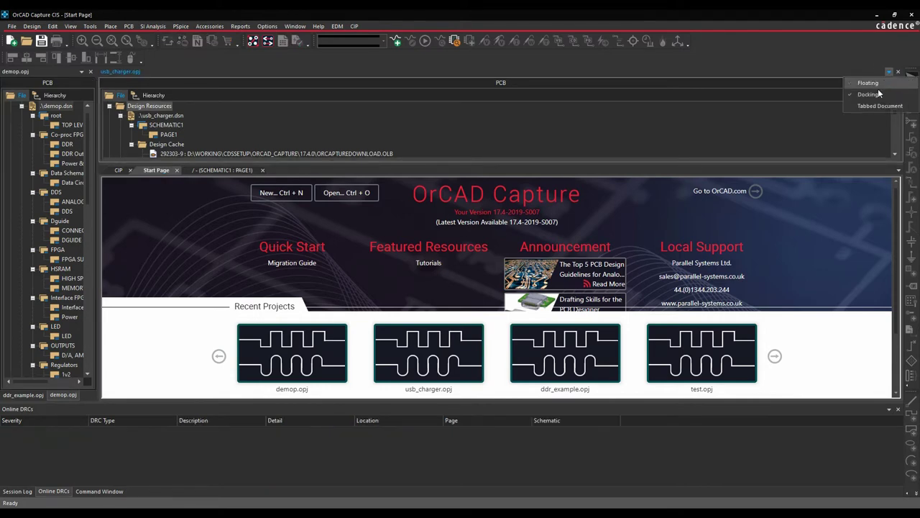
click(870, 94)
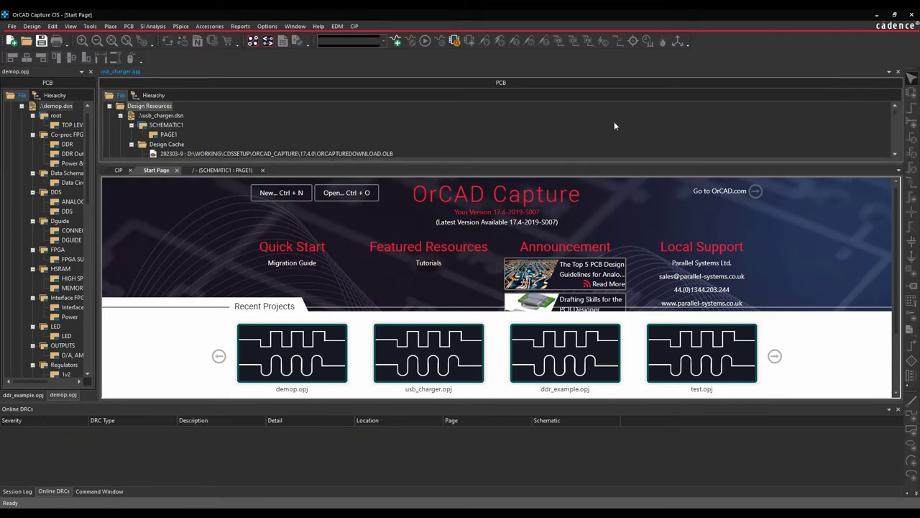
click(889, 72)
click(869, 85)
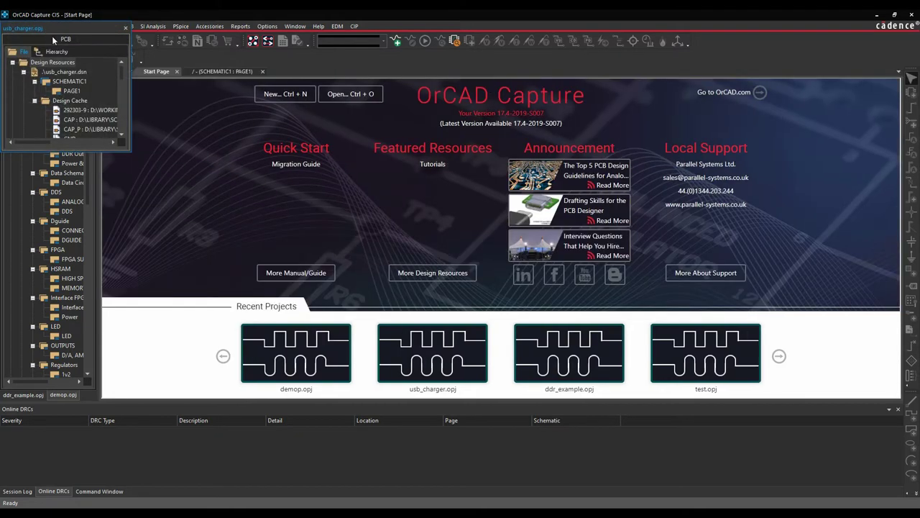
drag(53, 36, 46, 237)
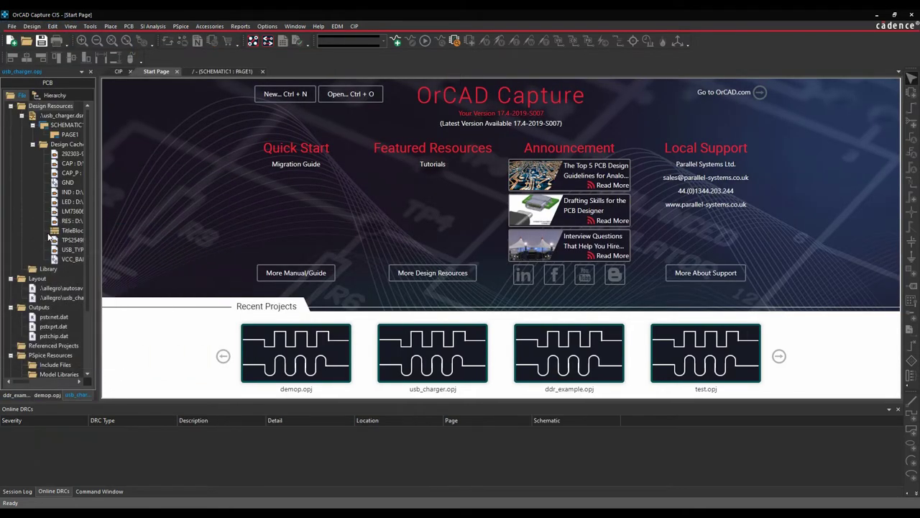
Switch through the demop, ddr_example and usb_charger project tabs, ending on ddr_example
click(48, 395)
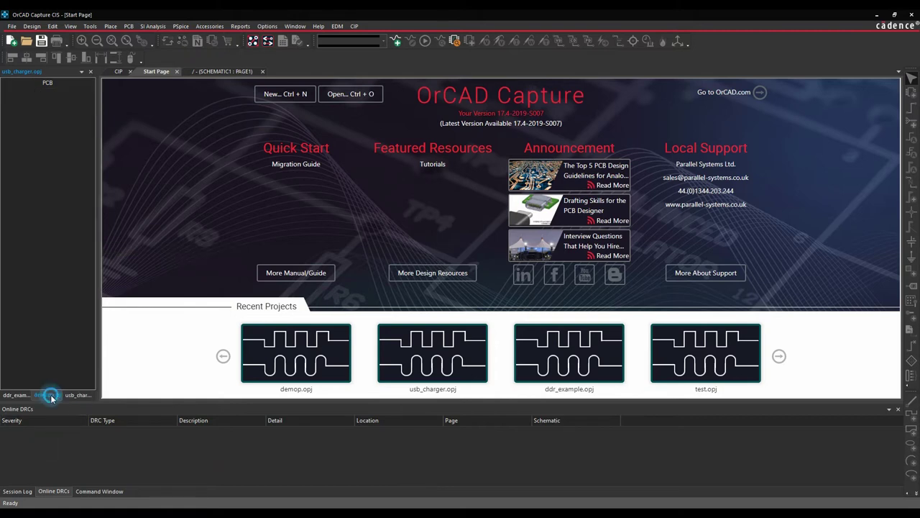
click(16, 395)
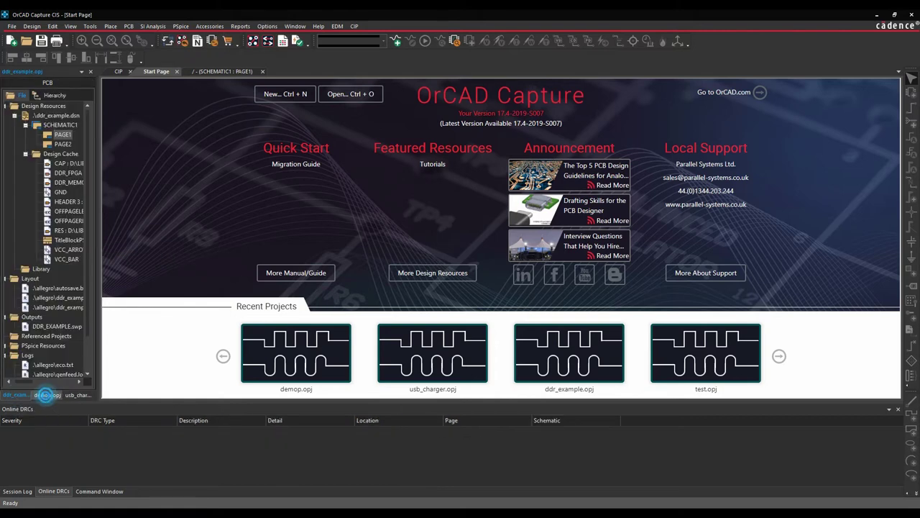
click(47, 394)
click(75, 394)
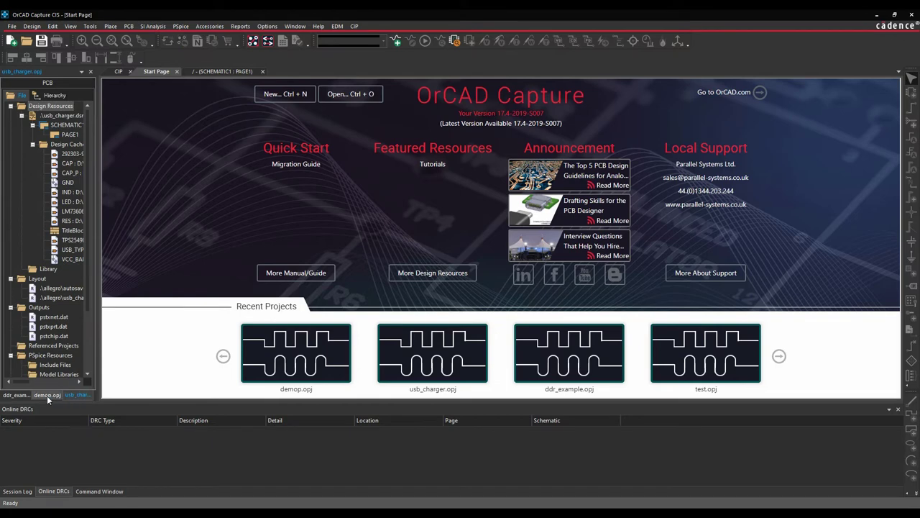
click(48, 395)
click(15, 394)
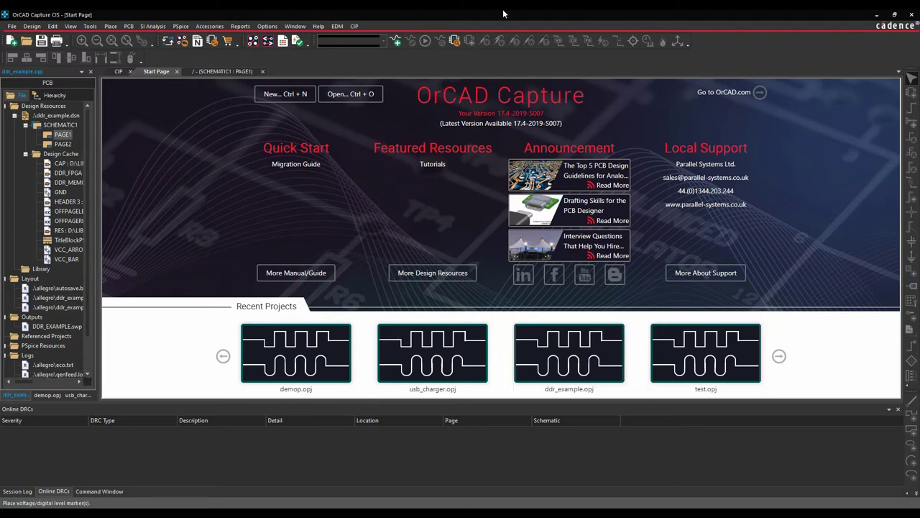
Shrink the main window, then float Online DRCs and move it to the top right
drag(715, 16, 346, 31)
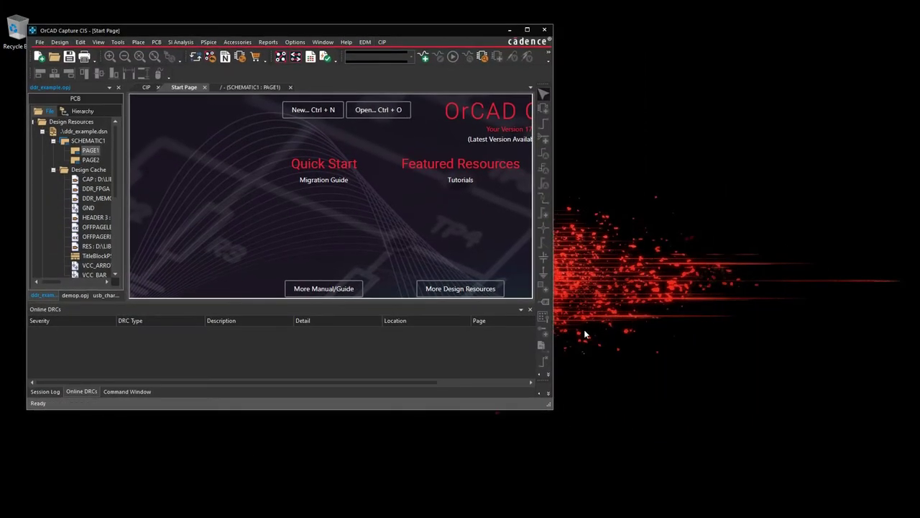
drag(551, 410, 487, 351)
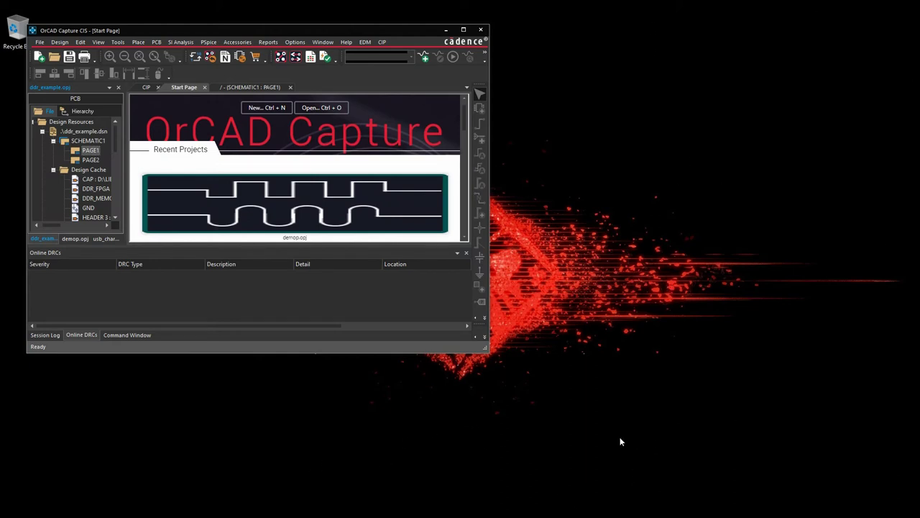
click(457, 254)
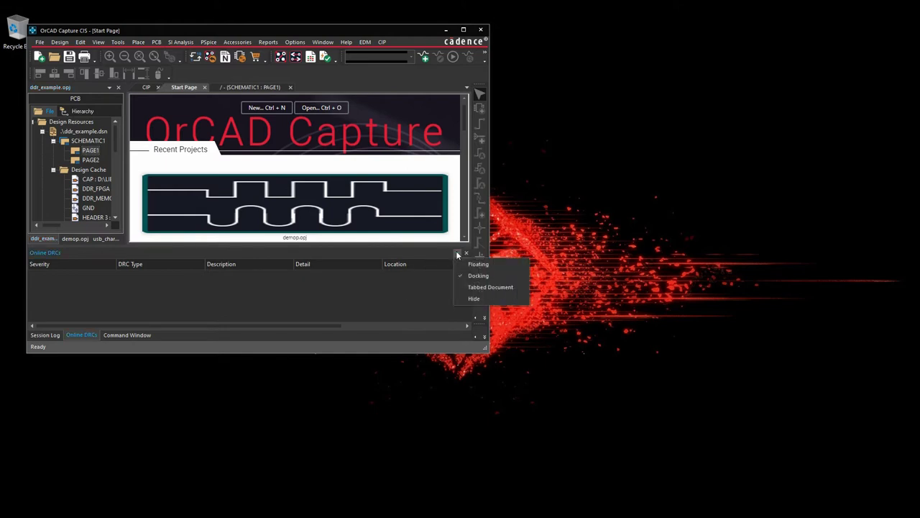
click(475, 263)
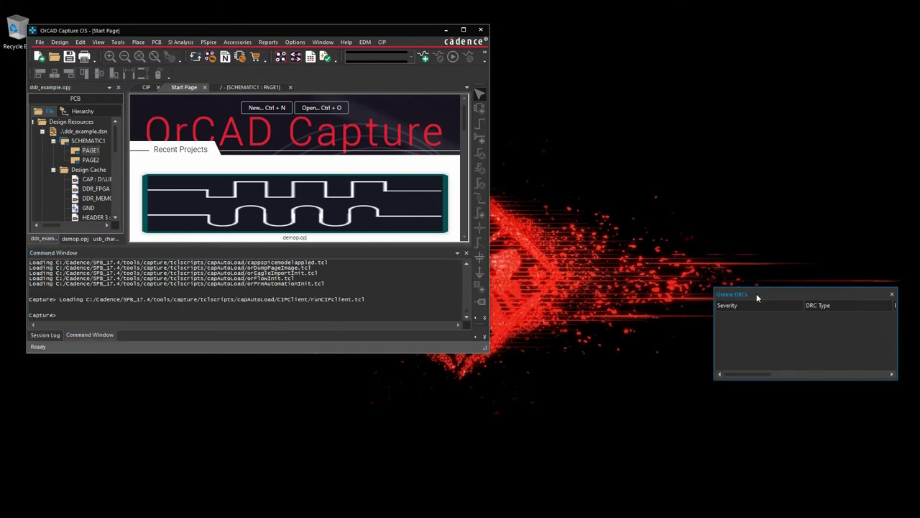
drag(754, 294, 760, 33)
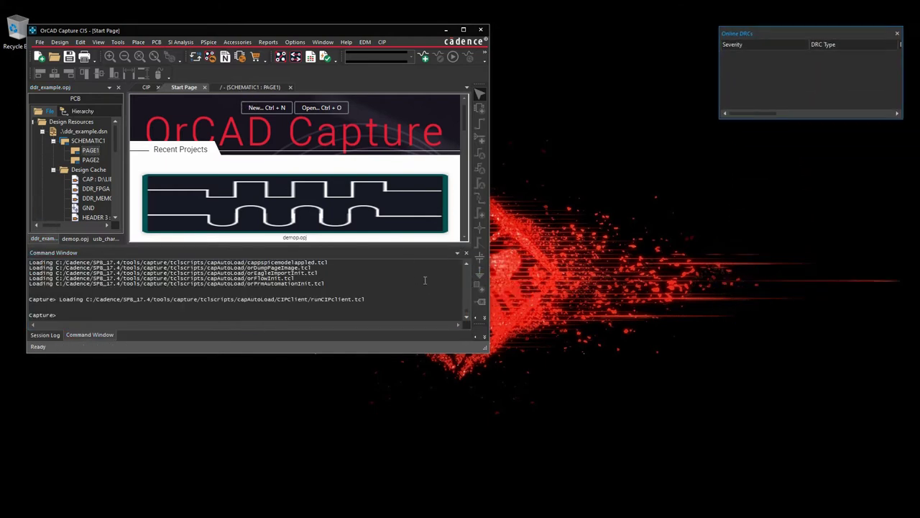
Float the Command Window and move it up on the right
click(457, 254)
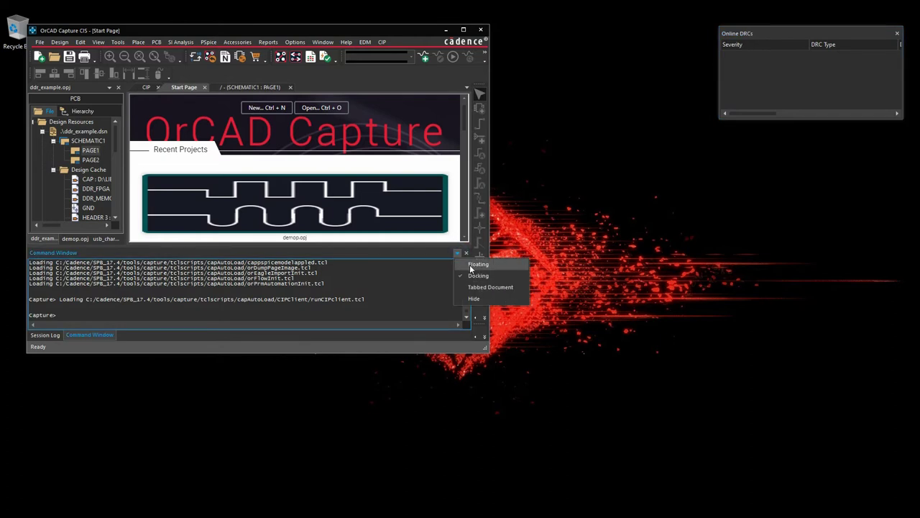
click(477, 264)
drag(834, 206, 838, 150)
Float the Session Log and place it on the right below the Command Window
click(458, 254)
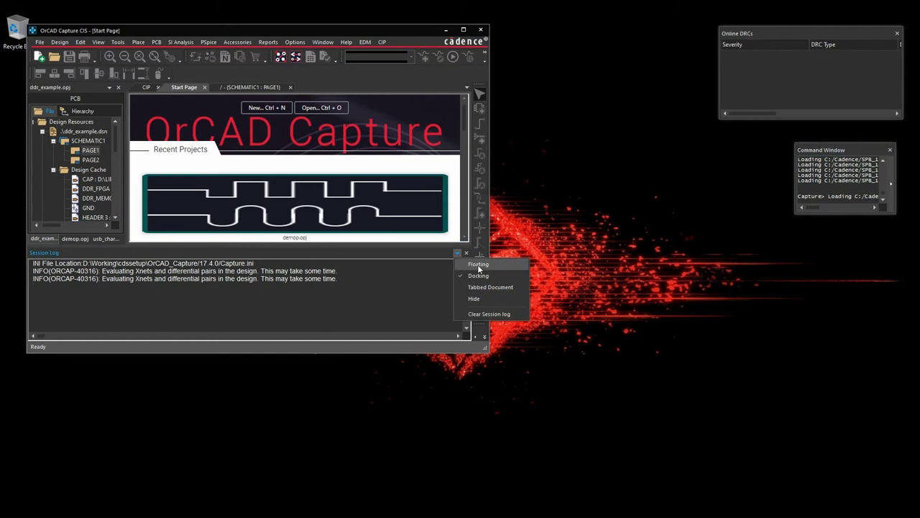
click(478, 266)
drag(789, 397, 787, 248)
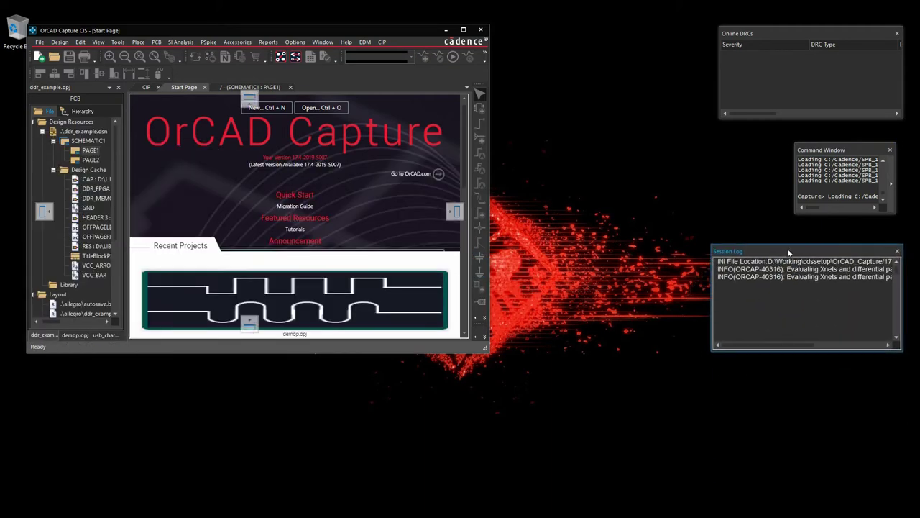
Float the ddr_example and demop project panes and stack them on the right
click(109, 87)
click(123, 97)
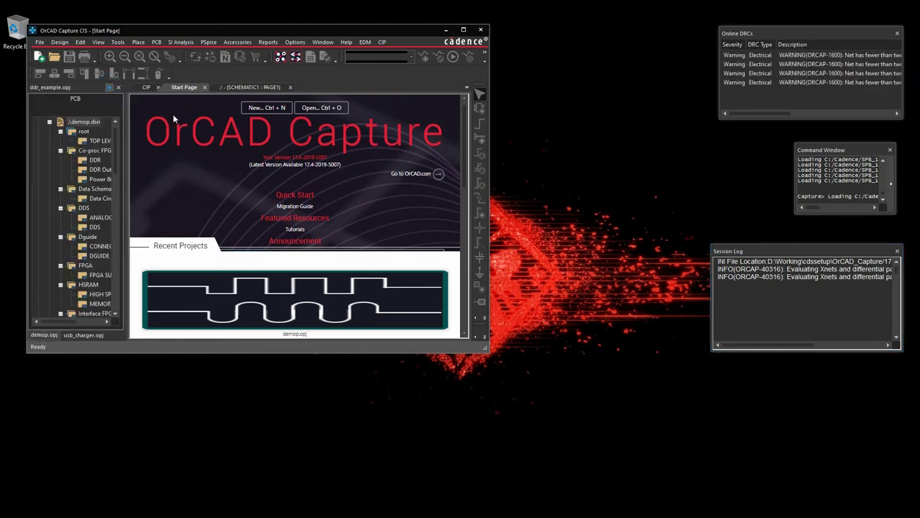
drag(74, 30, 618, 32)
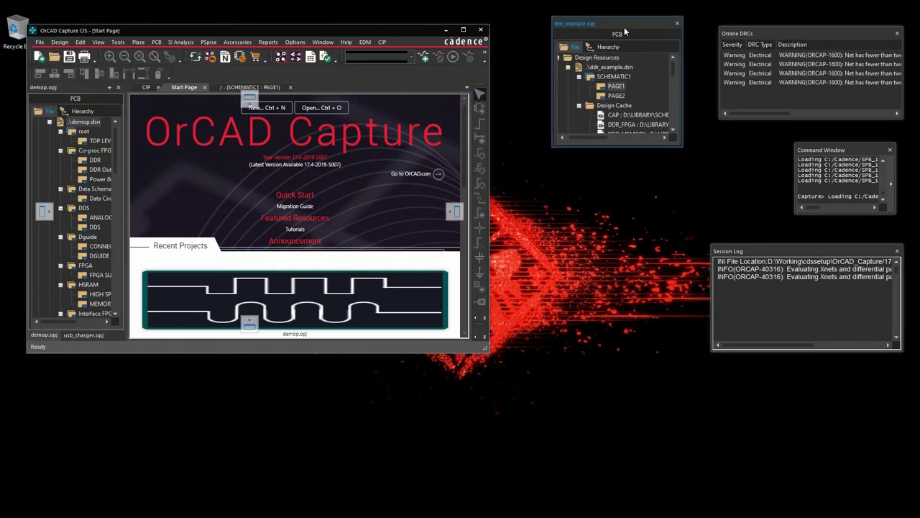
click(109, 87)
click(124, 98)
drag(82, 29, 623, 188)
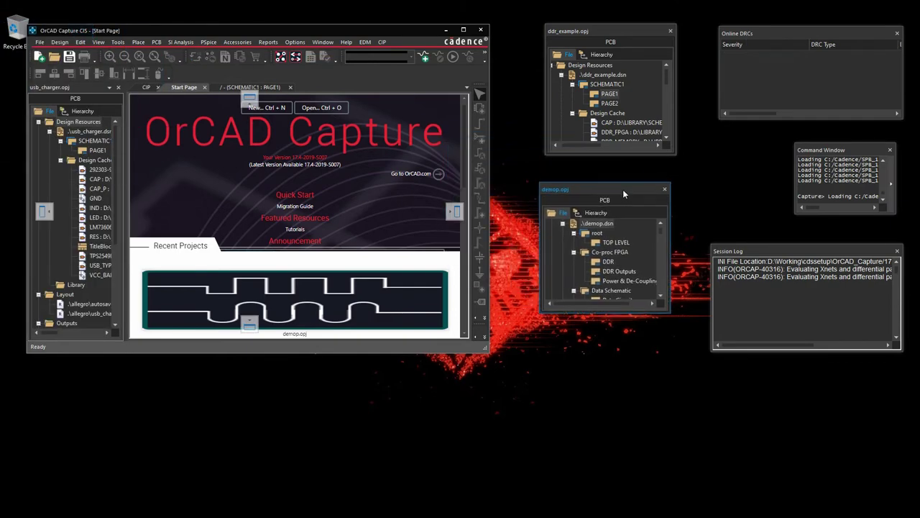
Float the usb_charger pane to the lower right and drag the main window taller
click(110, 87)
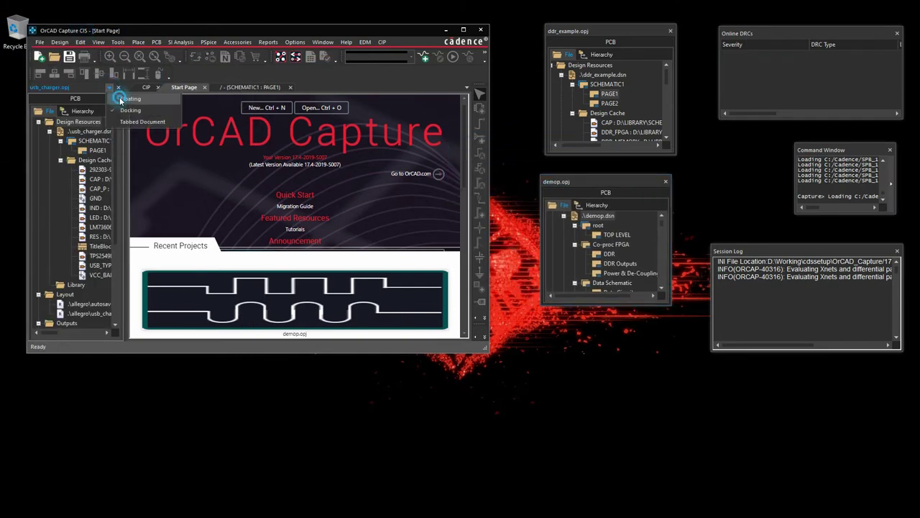
click(124, 98)
drag(84, 29, 625, 350)
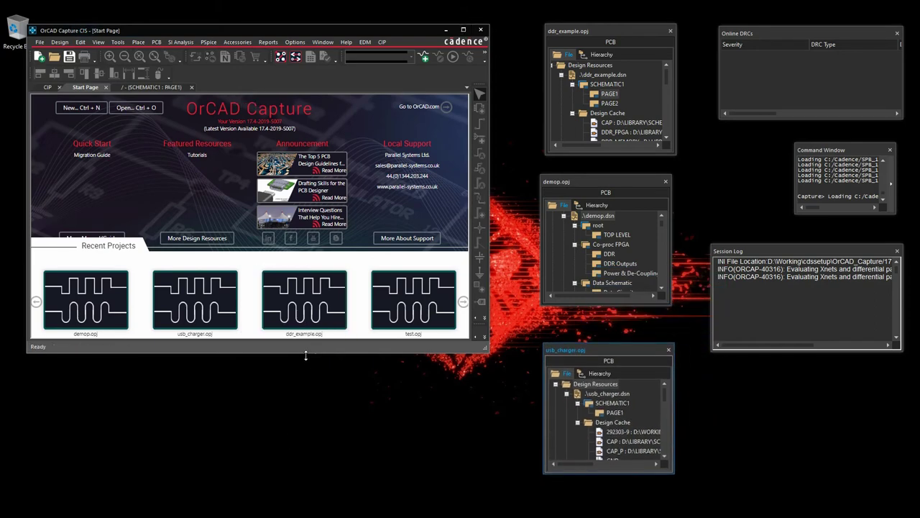
drag(306, 356, 320, 447)
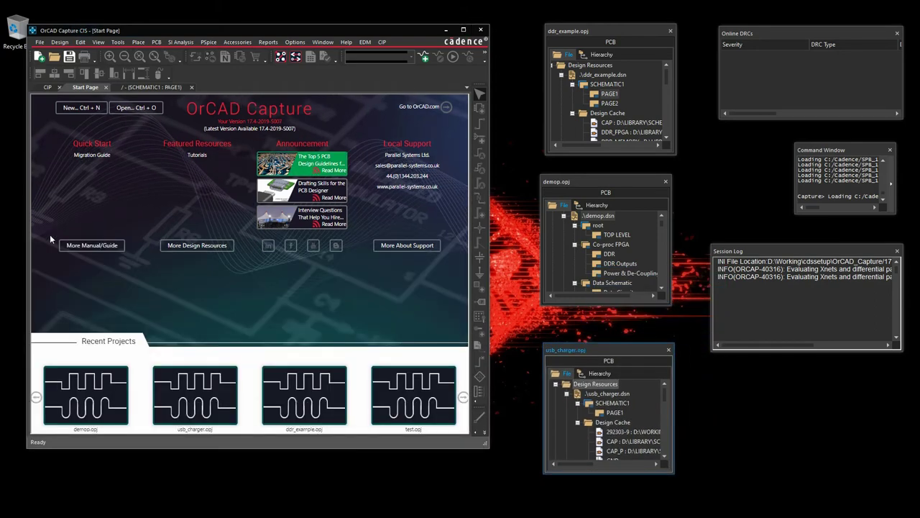
Open usb_charger PAGE1 and the demop DDR schematic, pulling DDR into its own window
double_click(615, 412)
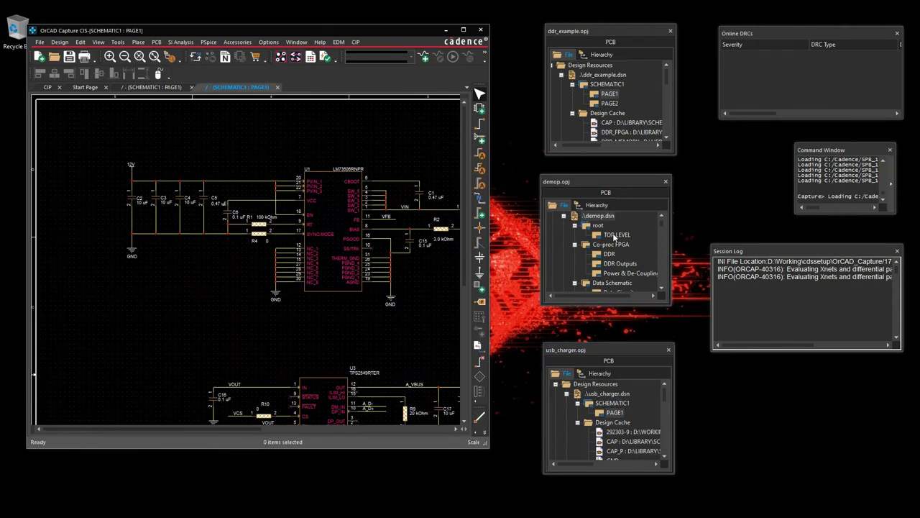
double_click(609, 254)
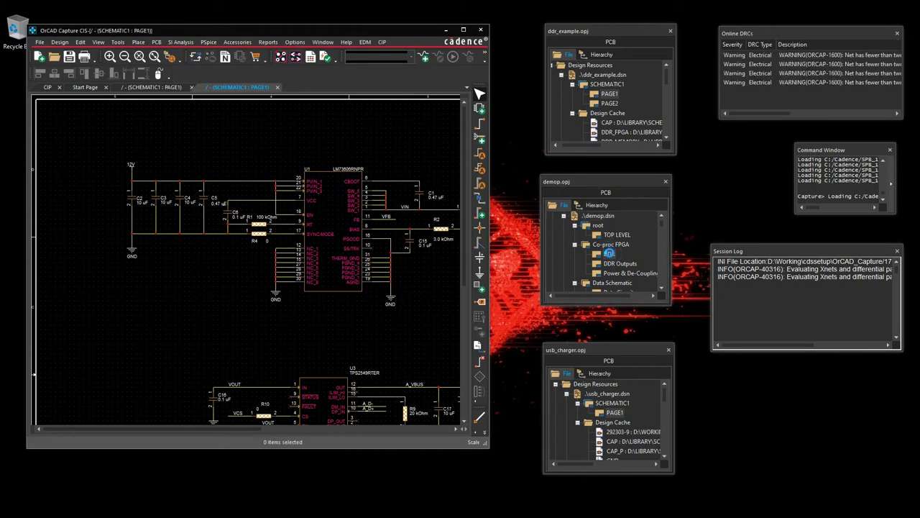
drag(347, 89, 594, 257)
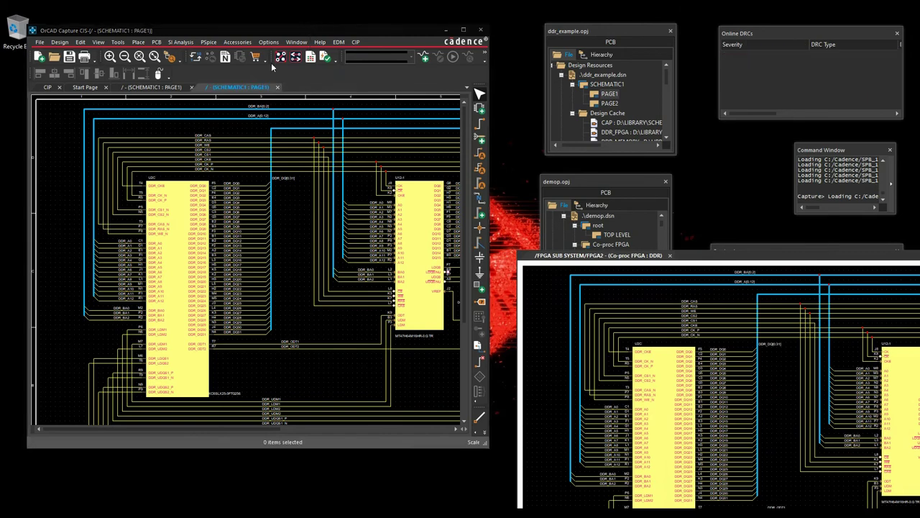
click(242, 87)
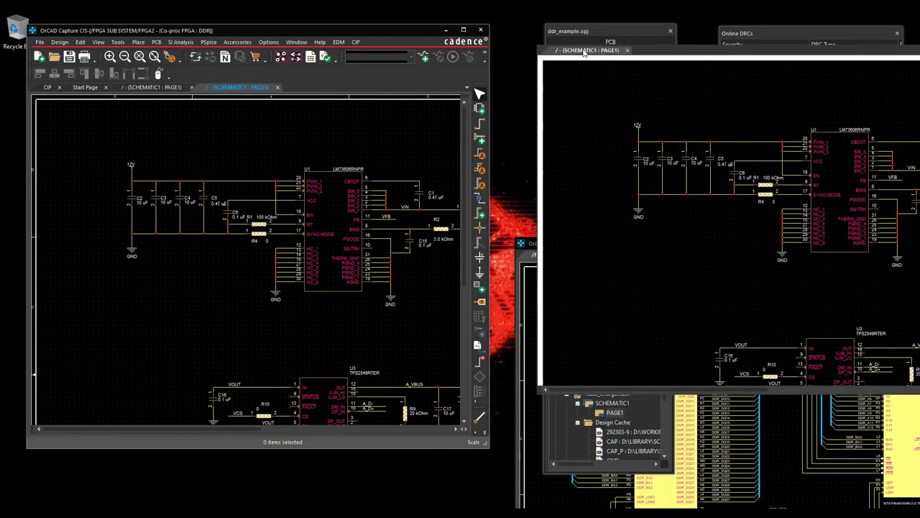
Copy the DDR_ODT1 and DDR_ODT2 wires from DDR and place them on PAGE1
right_click(302, 184)
click(706, 194)
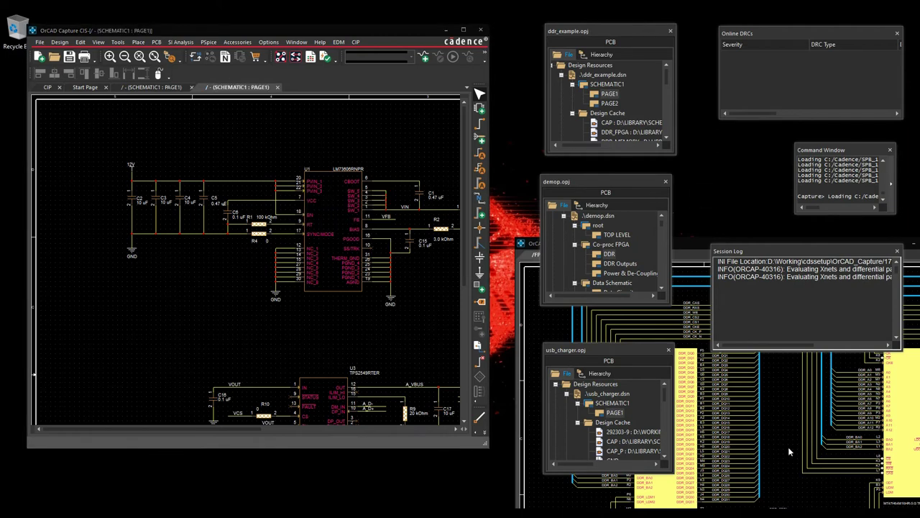
click(803, 474)
drag(817, 448, 817, 446)
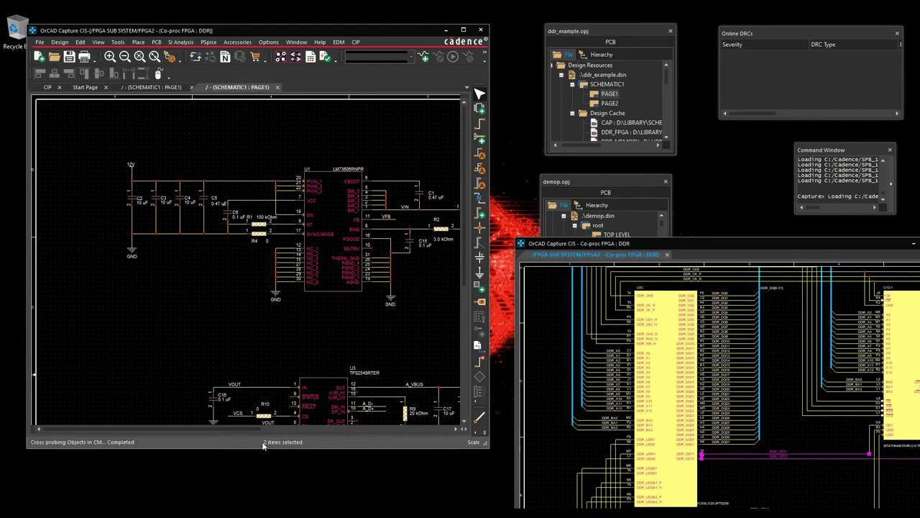
click(211, 323)
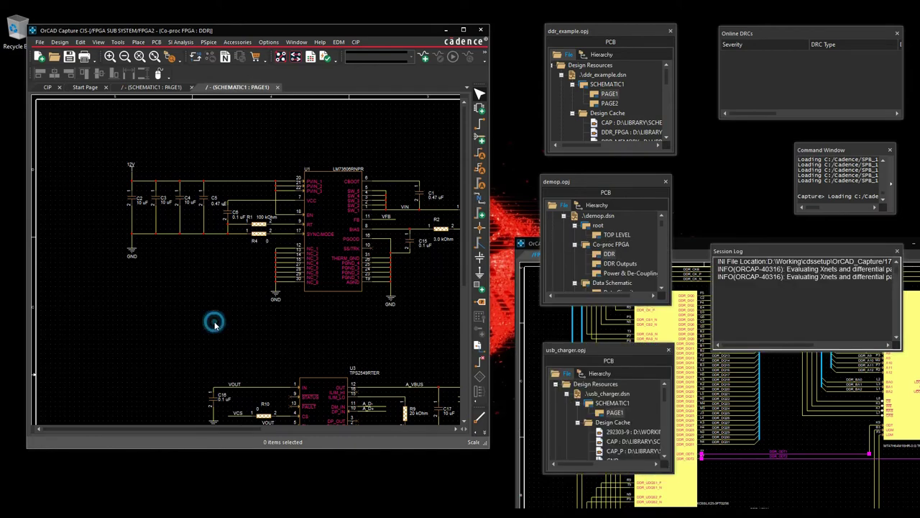
click(68, 329)
click(511, 159)
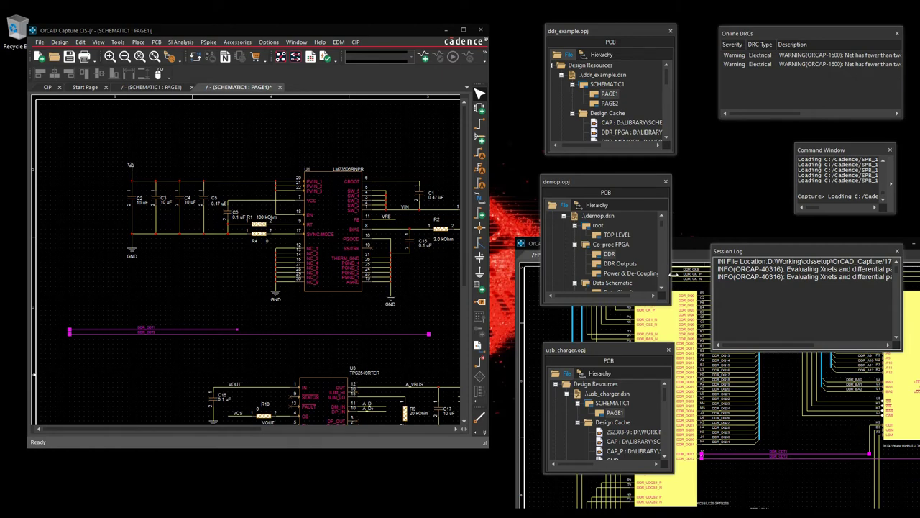
Dock the Session Log at the bottom with the Command Window as a tab beside it
drag(808, 247, 250, 422)
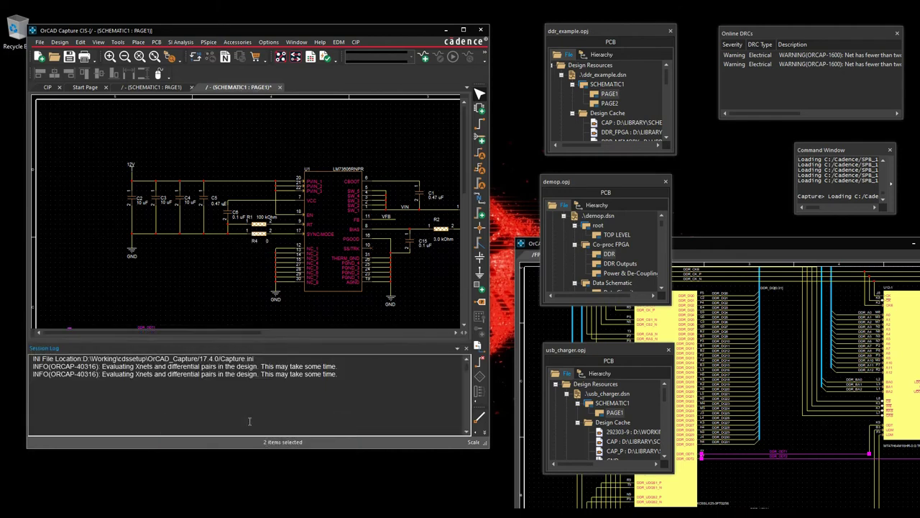
drag(848, 150, 250, 392)
click(65, 429)
click(111, 429)
click(67, 430)
Dock Online DRCs as a third tab in the bottom panel
drag(836, 32, 265, 420)
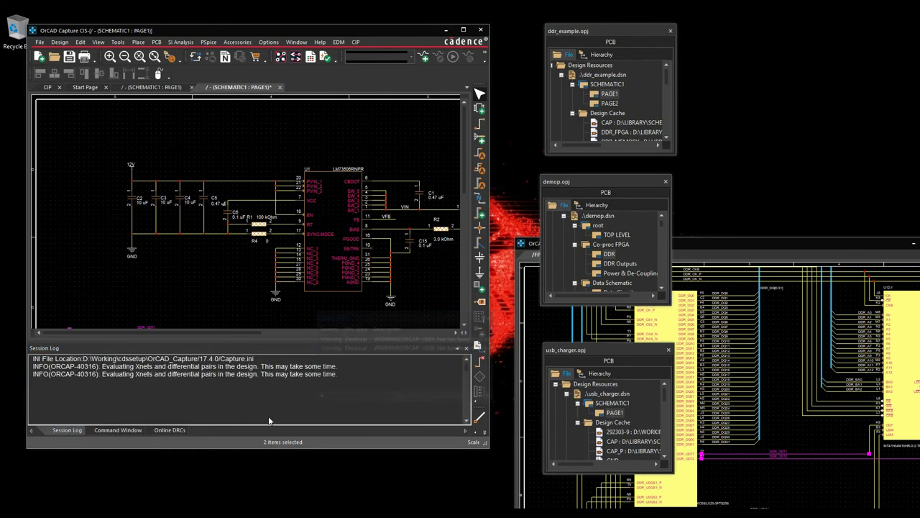
drag(169, 430, 250, 394)
click(115, 430)
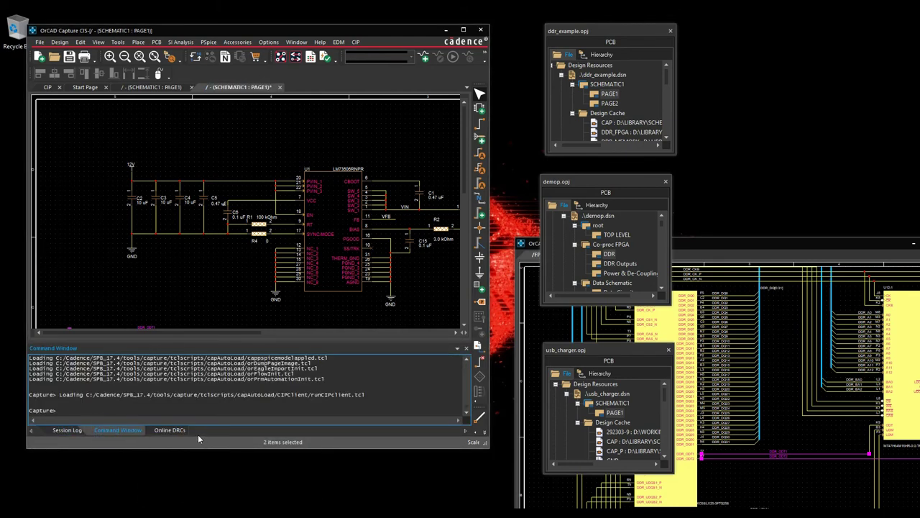
Close the floating DDR schematic window
click(838, 242)
drag(838, 241, 633, 233)
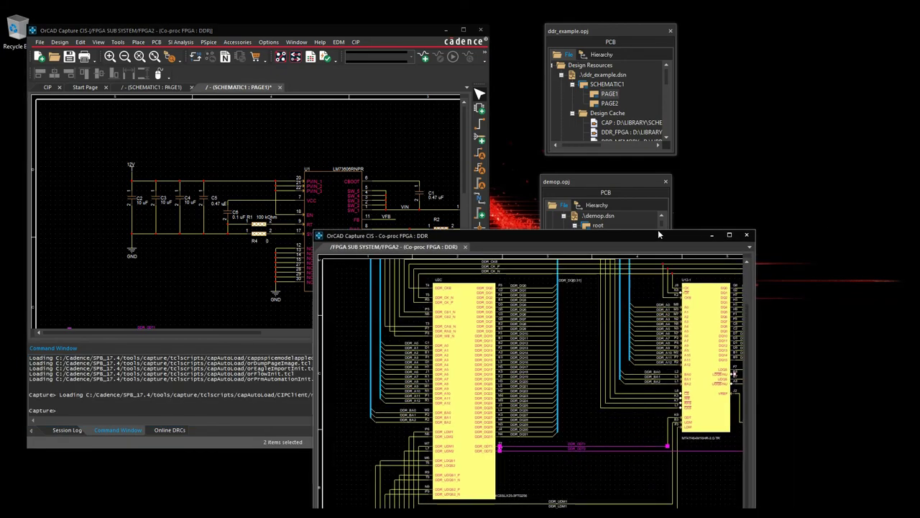
click(745, 235)
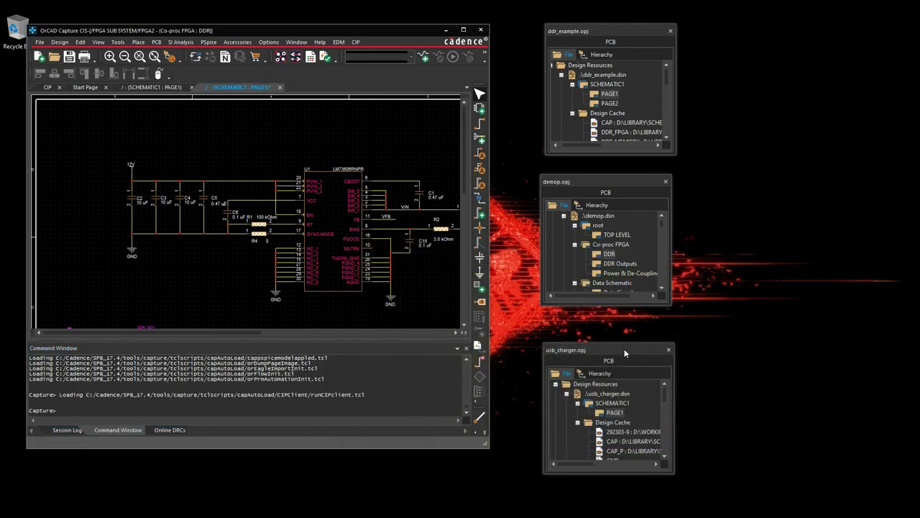
Dock the floating usb_charger, demop and ddr_example project windows together as tabs on the left
drag(624, 348, 44, 265)
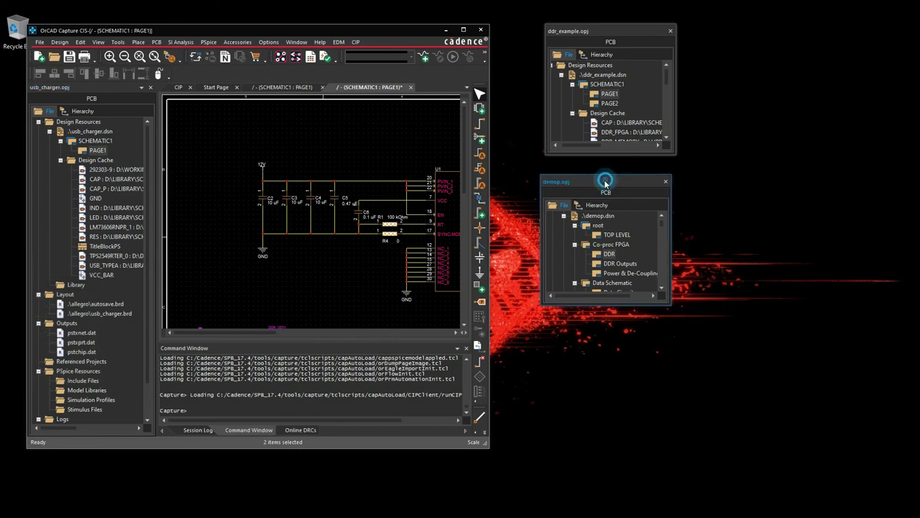
drag(633, 180, 92, 264)
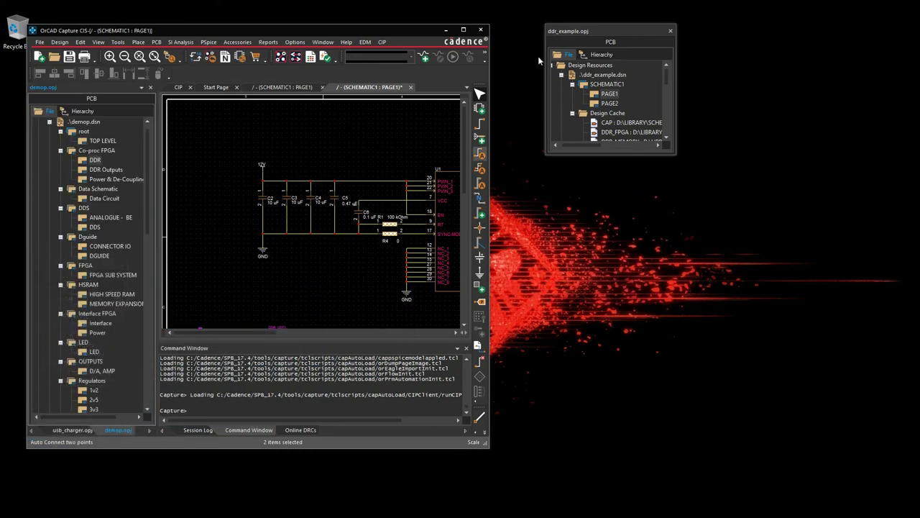
drag(606, 34, 92, 262)
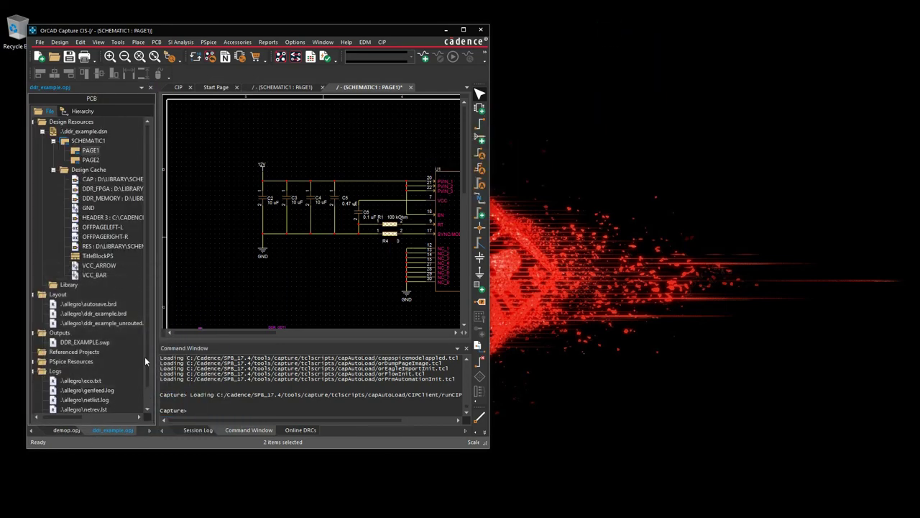
Maximize OrCAD Capture, widen the project panel, and cycle the project tabs ending on usb_charger.opj
click(464, 30)
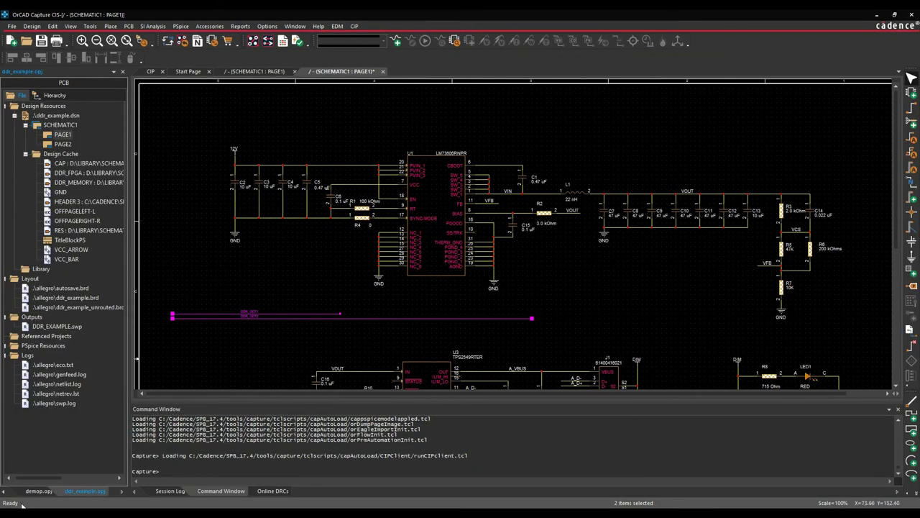
drag(133, 279, 189, 279)
click(40, 491)
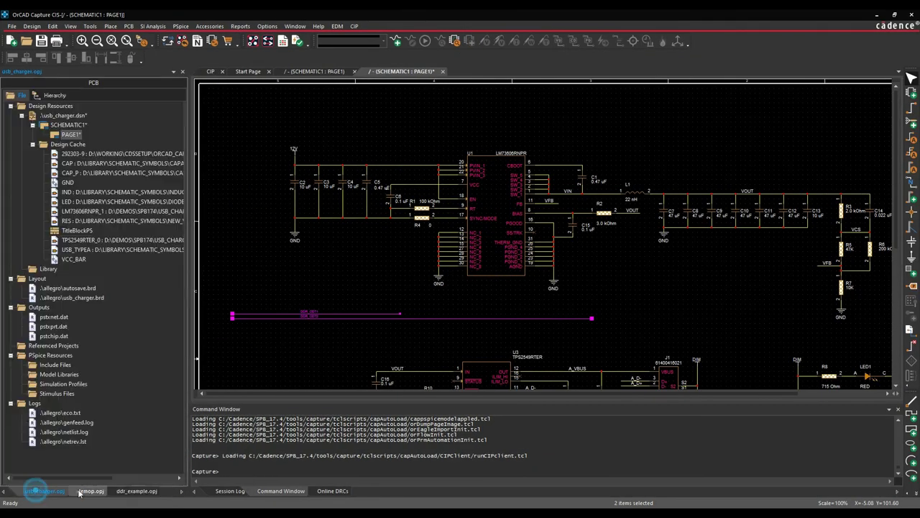
click(90, 491)
click(133, 491)
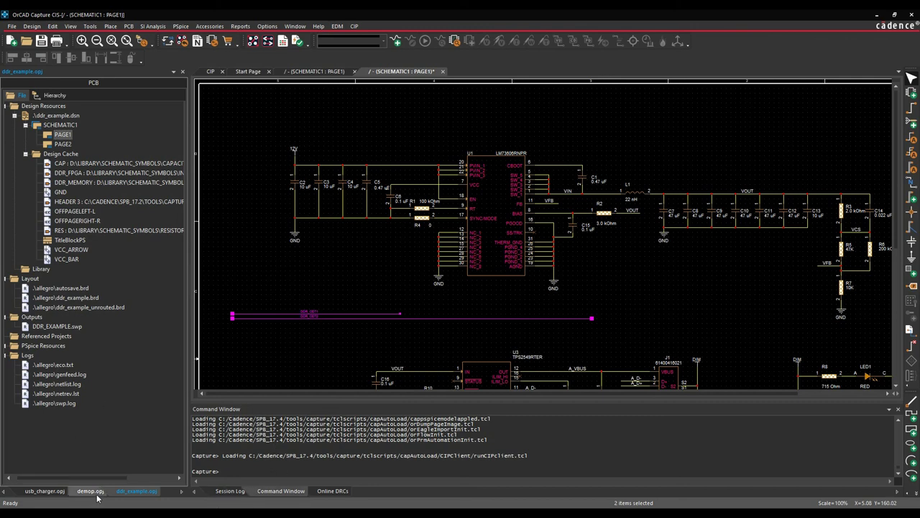
click(45, 491)
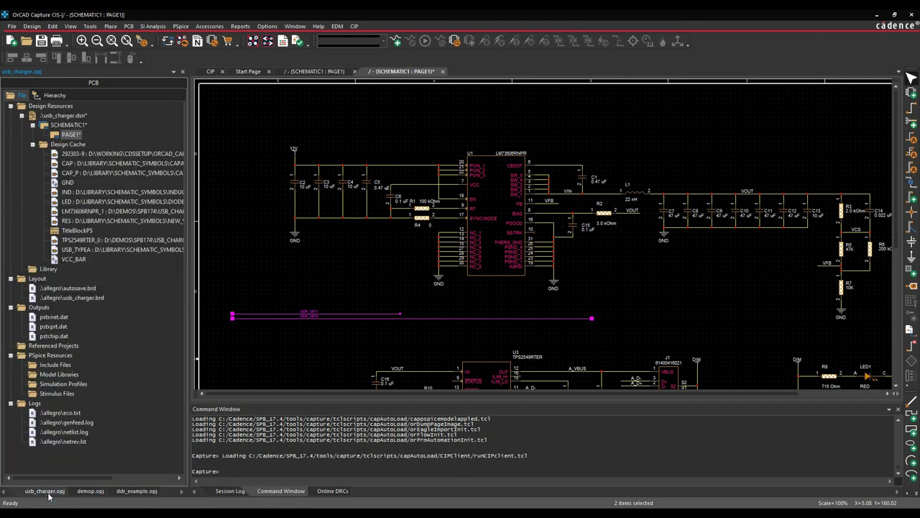